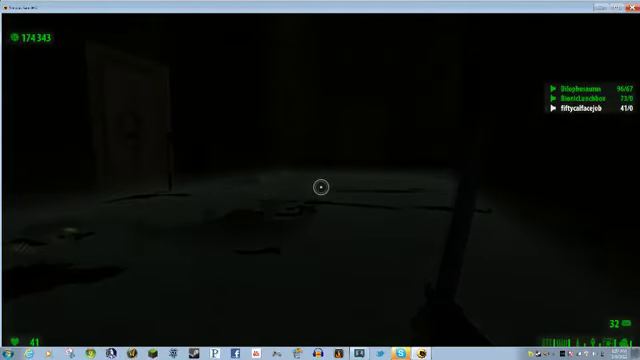
key(w)
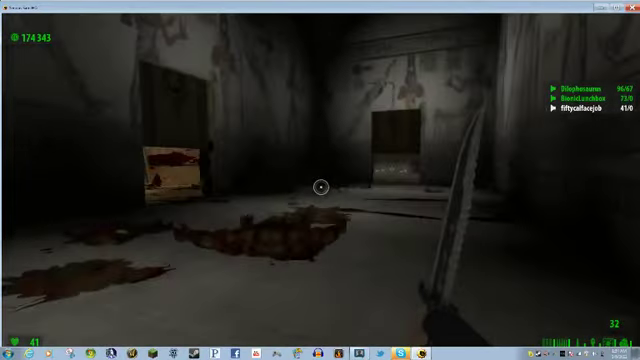
key(w)
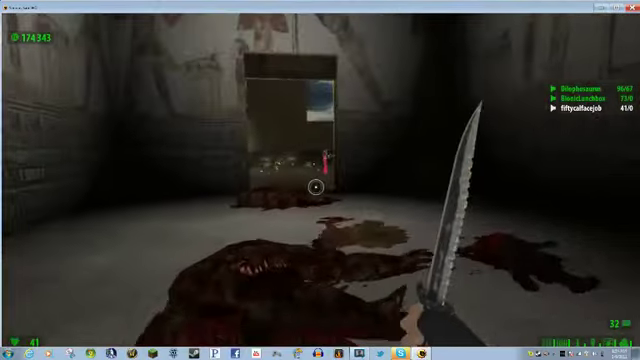
key(w)
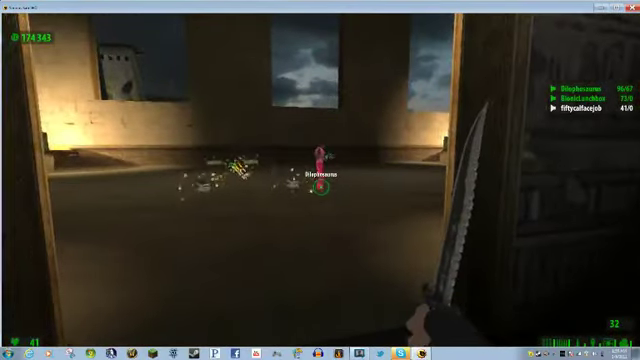
key(w)
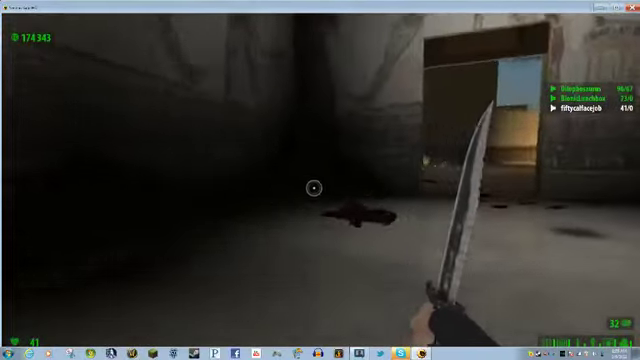
key(w)
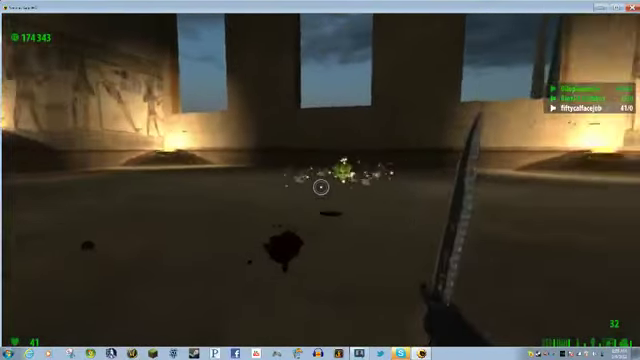
key(w)
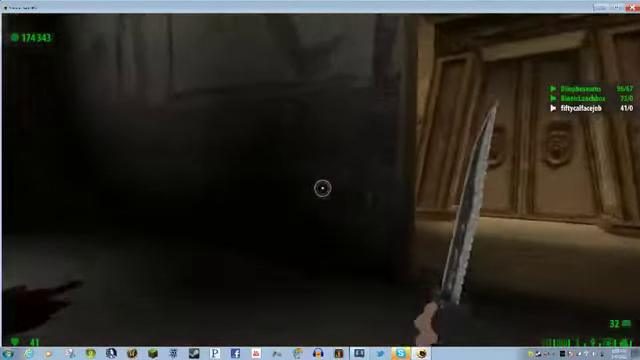
key(w)
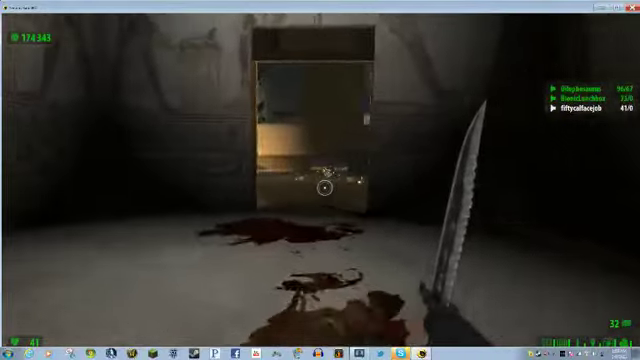
key(w)
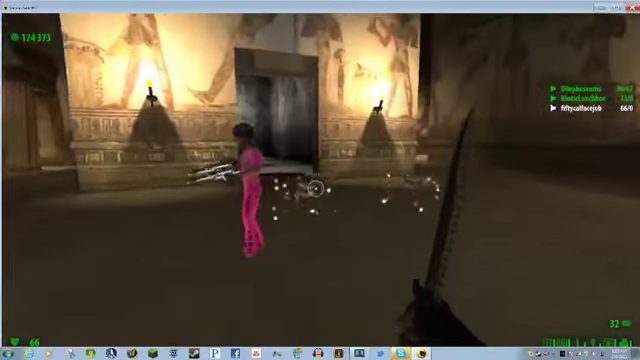
key(w)
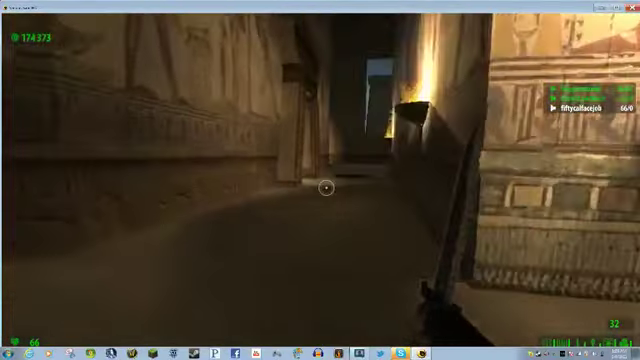
key(w)
key(w)
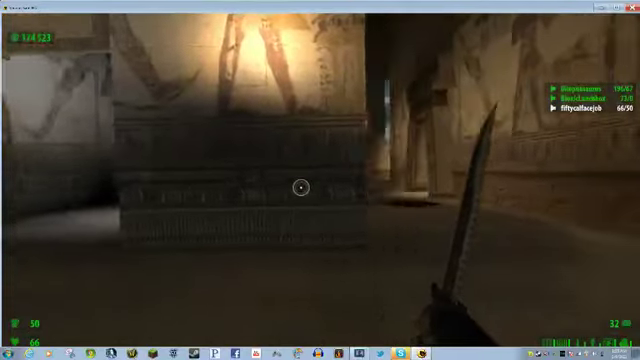
key(w)
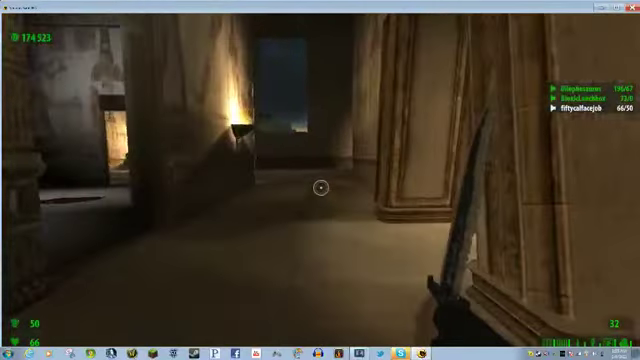
key(w)
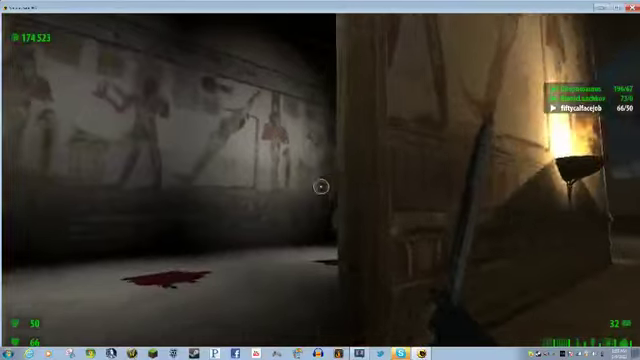
key(w)
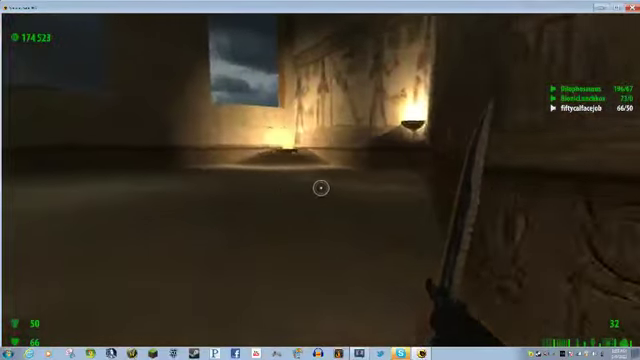
key(w)
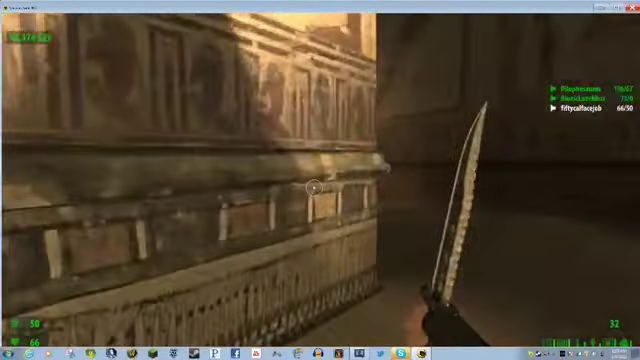
key(w)
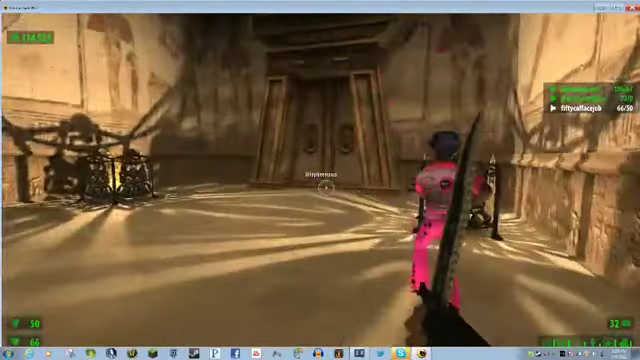
key(w)
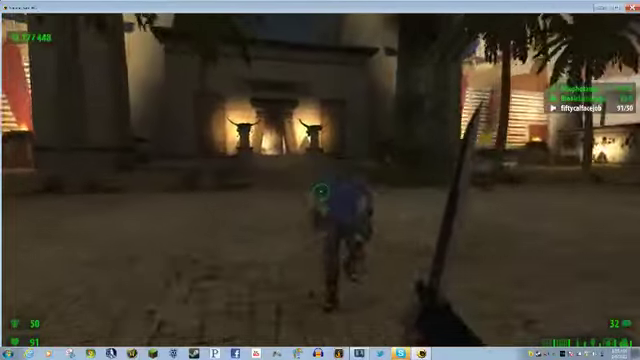
key(w)
click(320, 187)
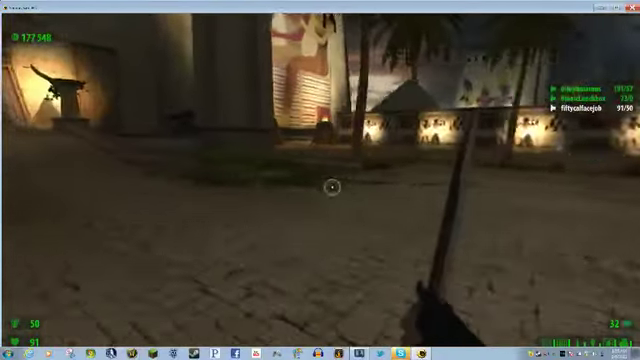
key(w)
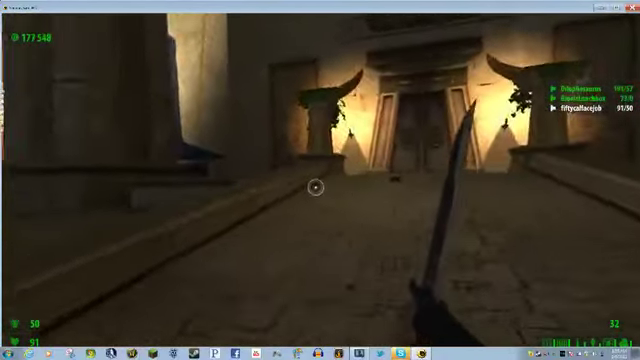
key(w)
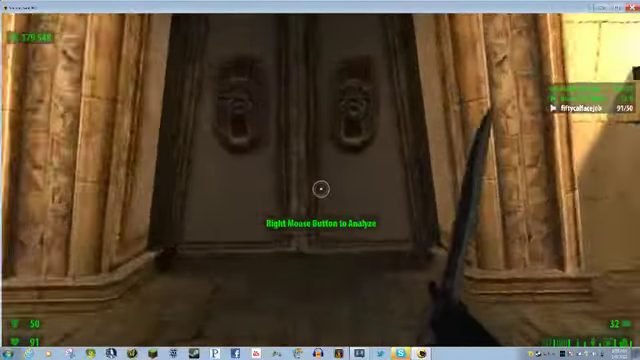
key(w)
right_click(320, 187)
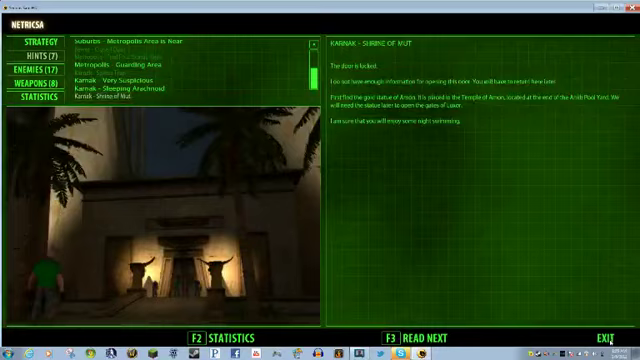
click(607, 338)
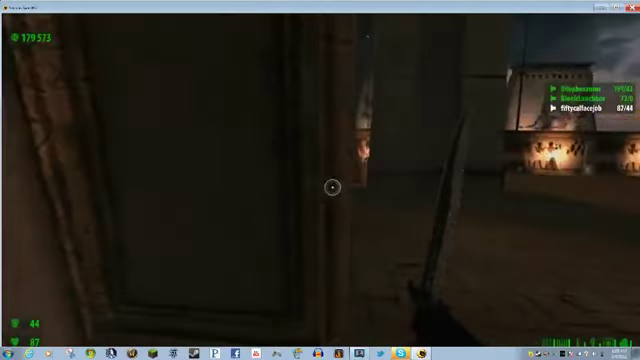
key(w)
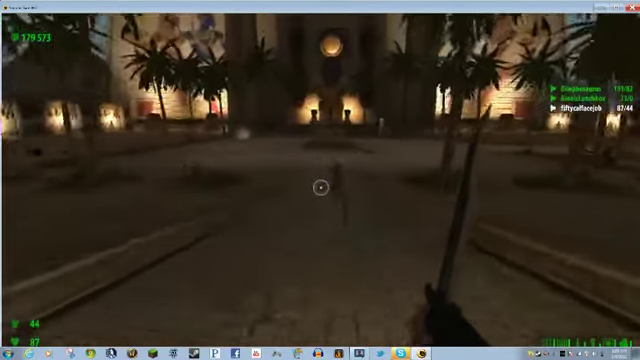
click(320, 187)
key(w)
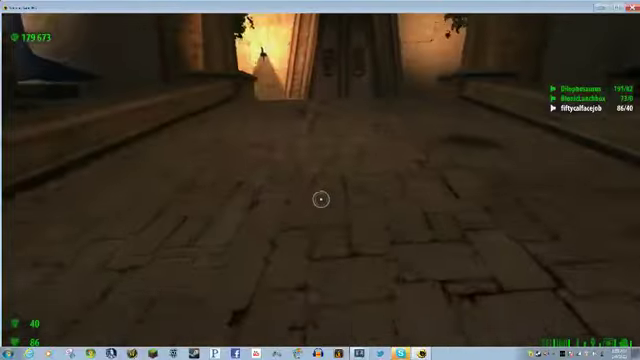
key(w)
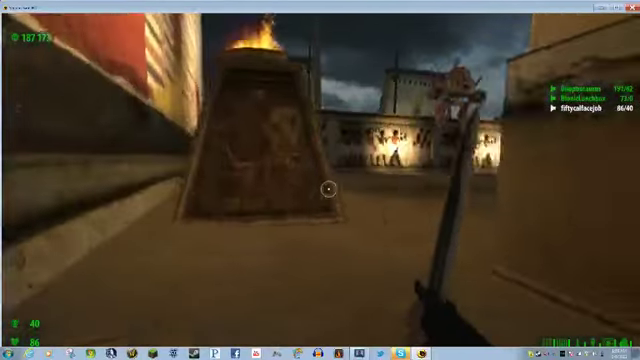
key(w)
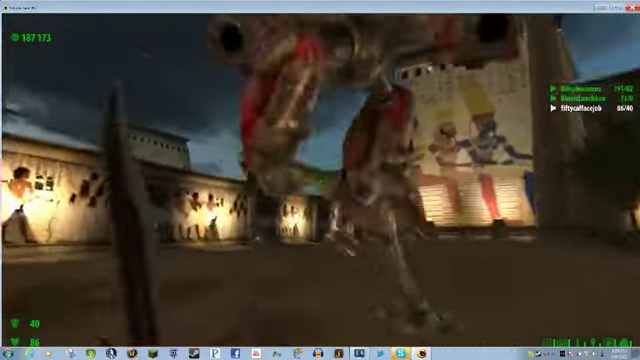
key(w)
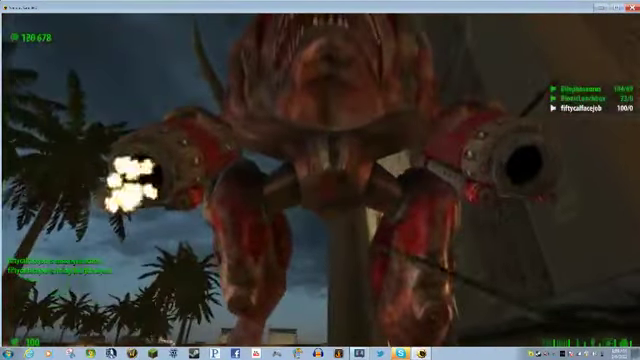
key(w)
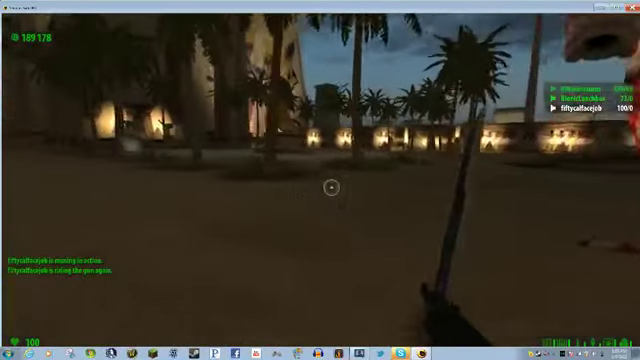
key(w)
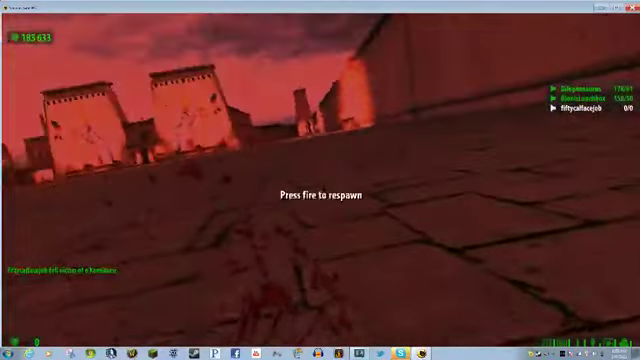
click(320, 187)
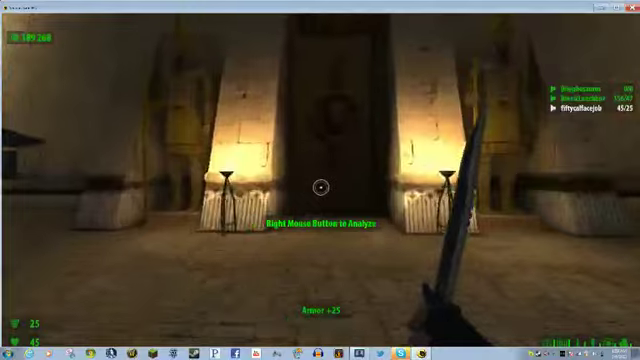
key(w)
right_click(320, 186)
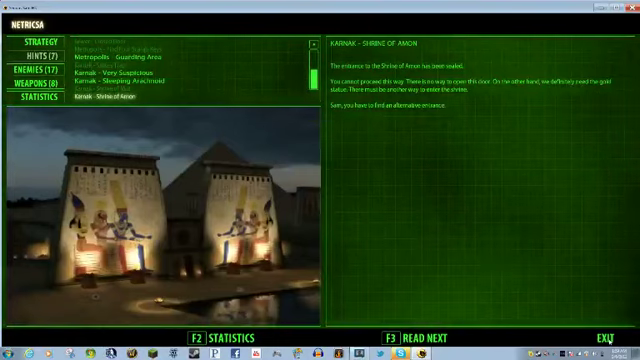
click(606, 338)
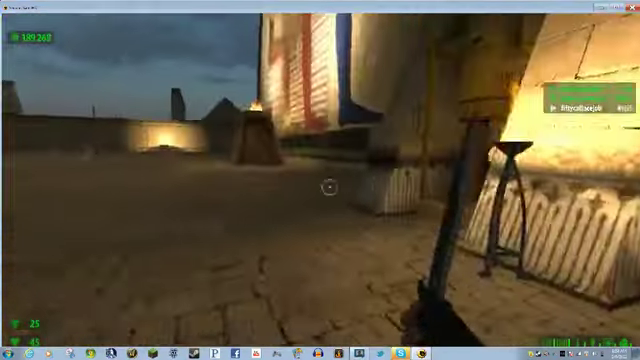